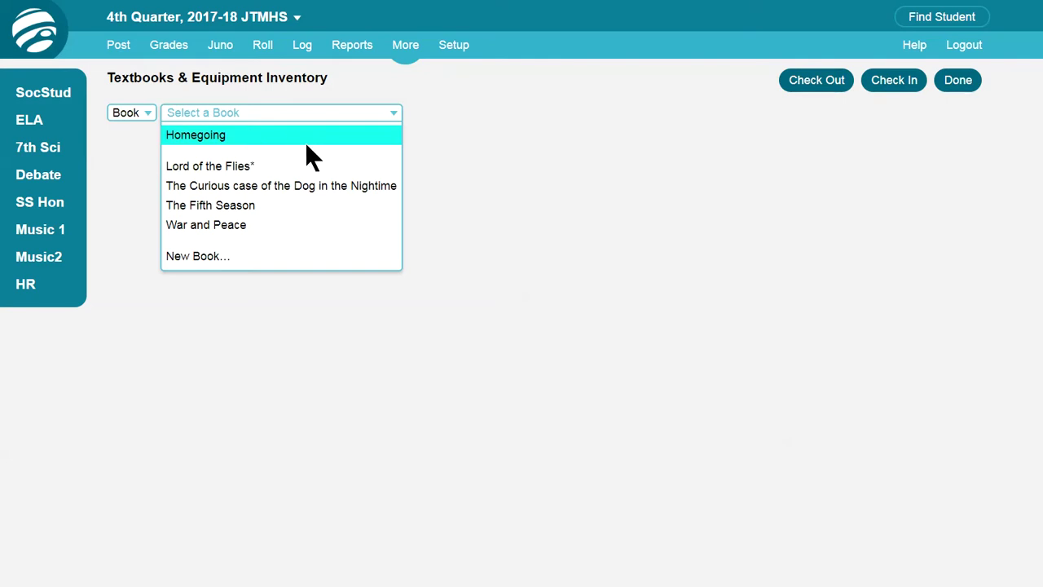
Step: Start a new book entry titled 1984 with condition New and a replacement cost of $15
click(221, 258)
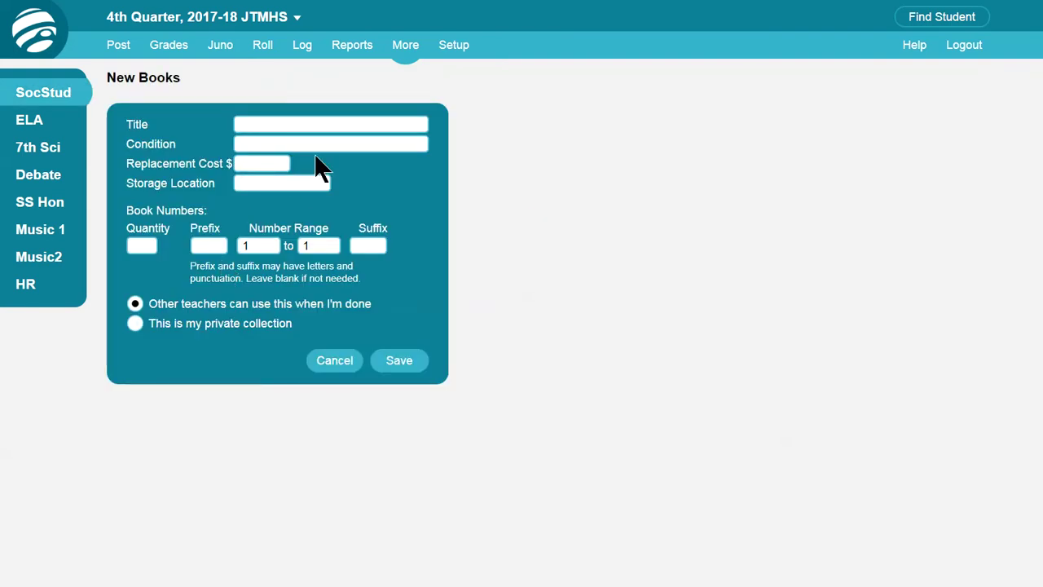
text(1984)
click(283, 144)
text(New)
click(277, 162)
text(15)
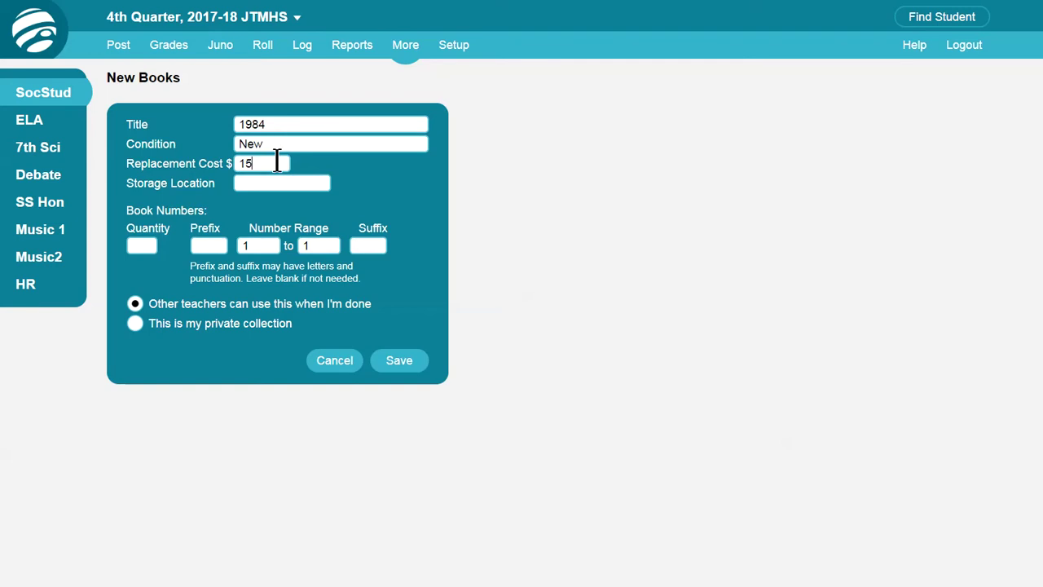
Step: Set the new book's storage location to Closet and its quantity to 25
click(277, 181)
text(Closet)
click(145, 246)
text(25)
click(253, 246)
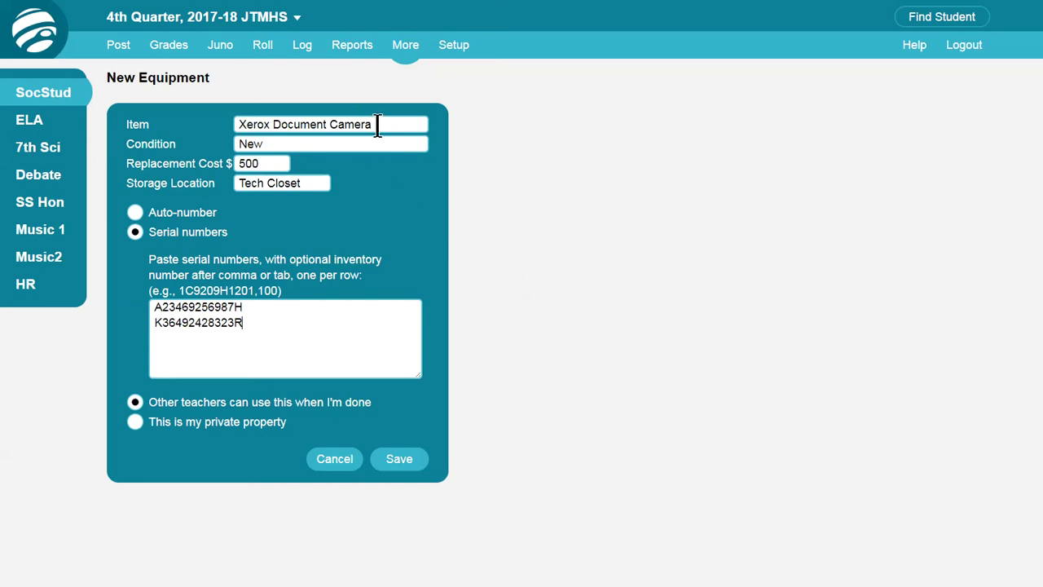
Step: Save the new Xerox Document Camera equipment entry
click(406, 459)
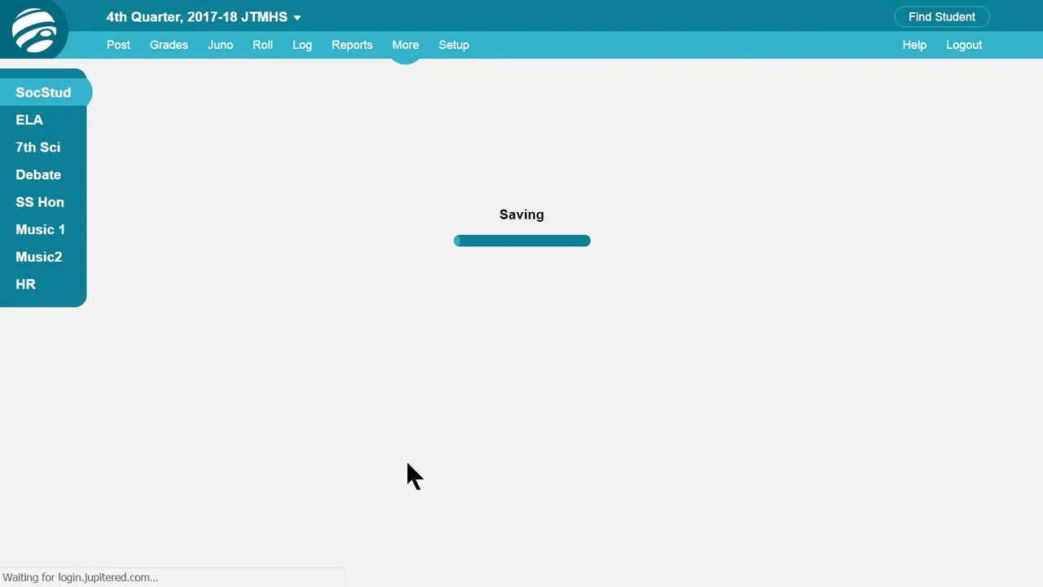
Step: Show the inventory of the book The Curious case of the Dog in the Nightime, sorted by number
click(180, 114)
click(163, 130)
click(238, 114)
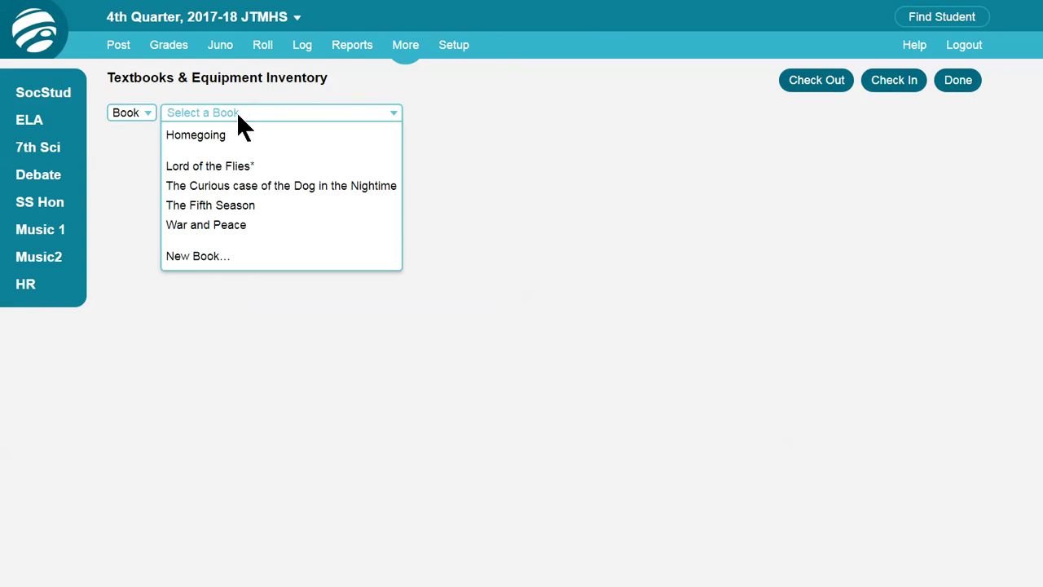
click(231, 187)
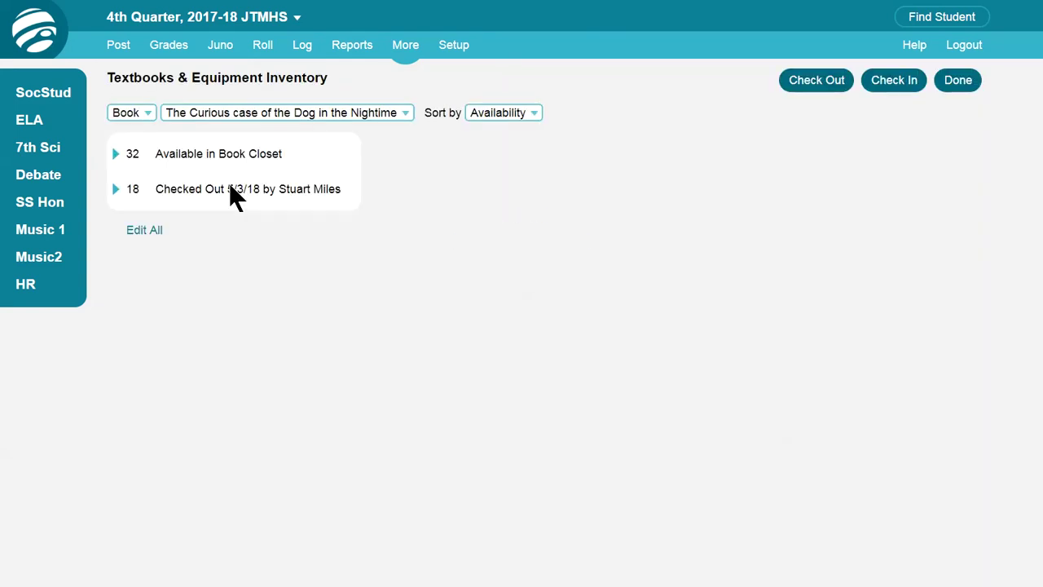
click(533, 114)
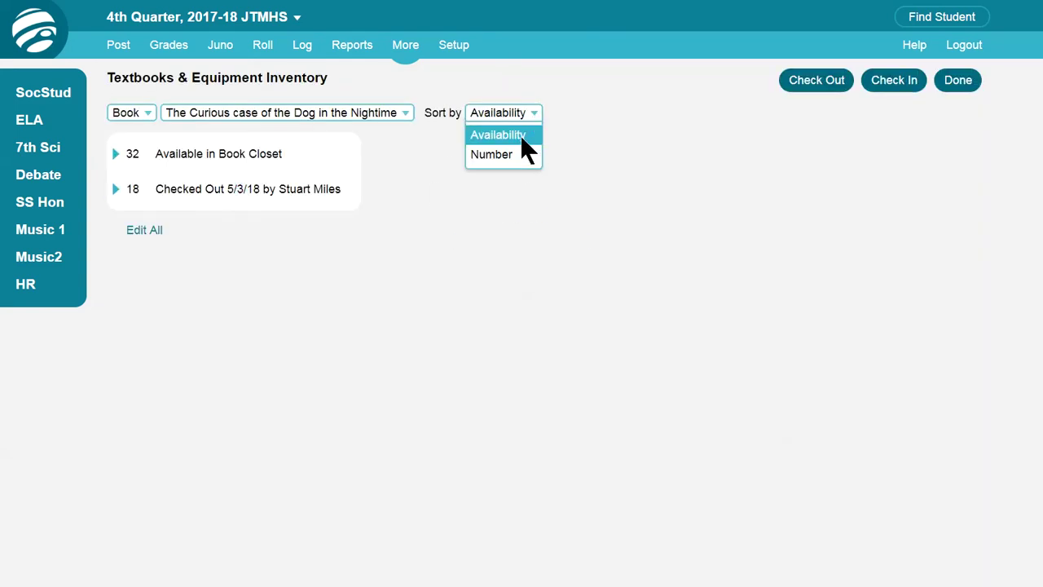
click(514, 152)
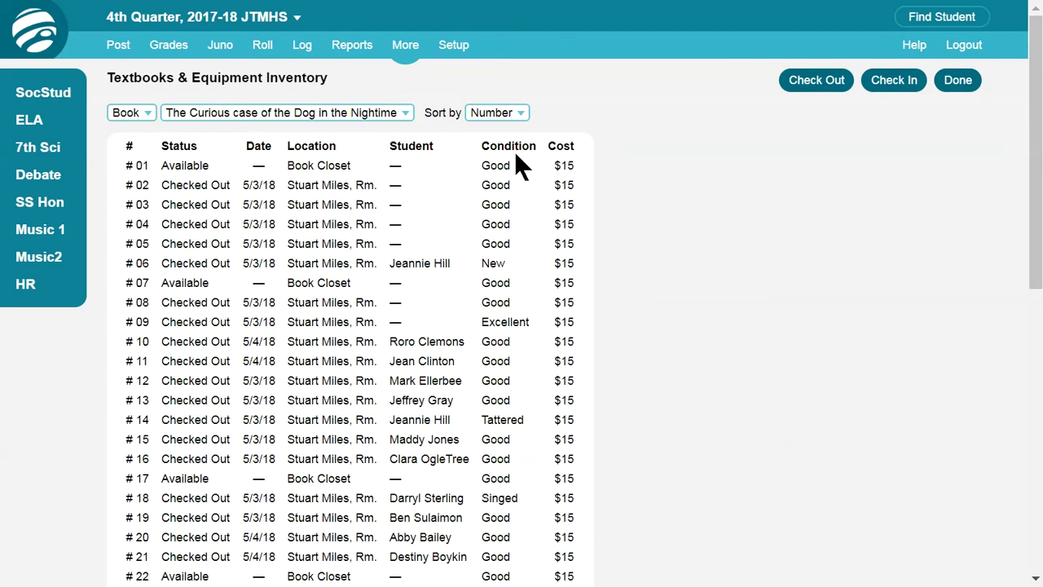
Step: Open copy #03 for editing and switch to the options for editing all copies
click(183, 207)
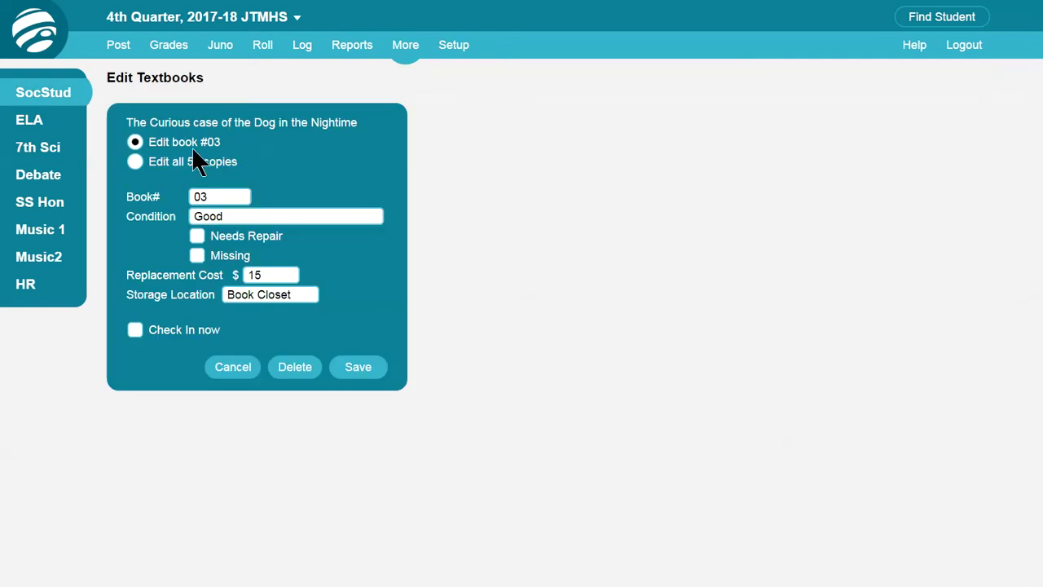
click(135, 164)
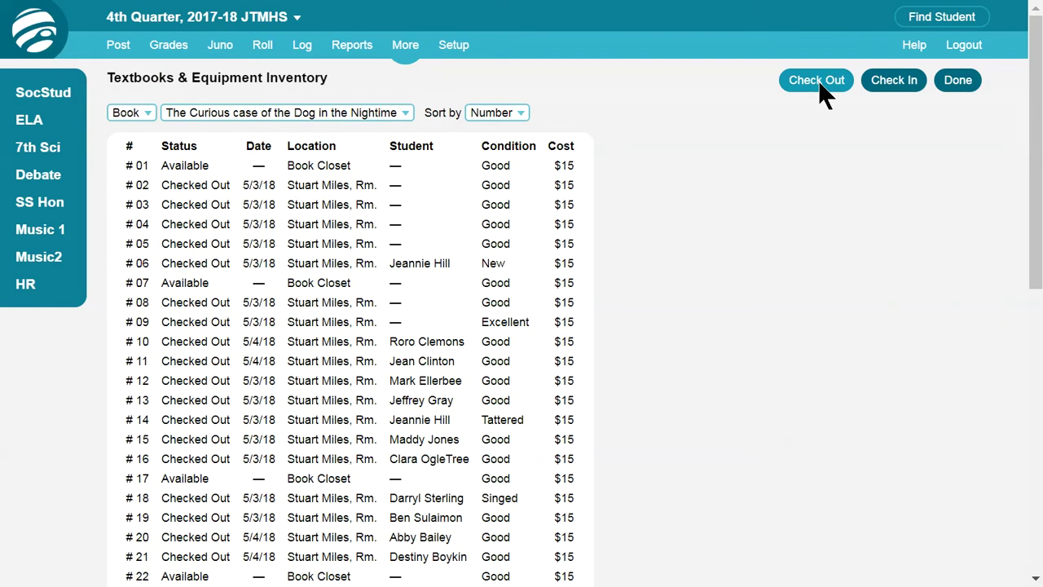
Step: Open check-out for the book and assign item 17 to the first student in the list
click(819, 80)
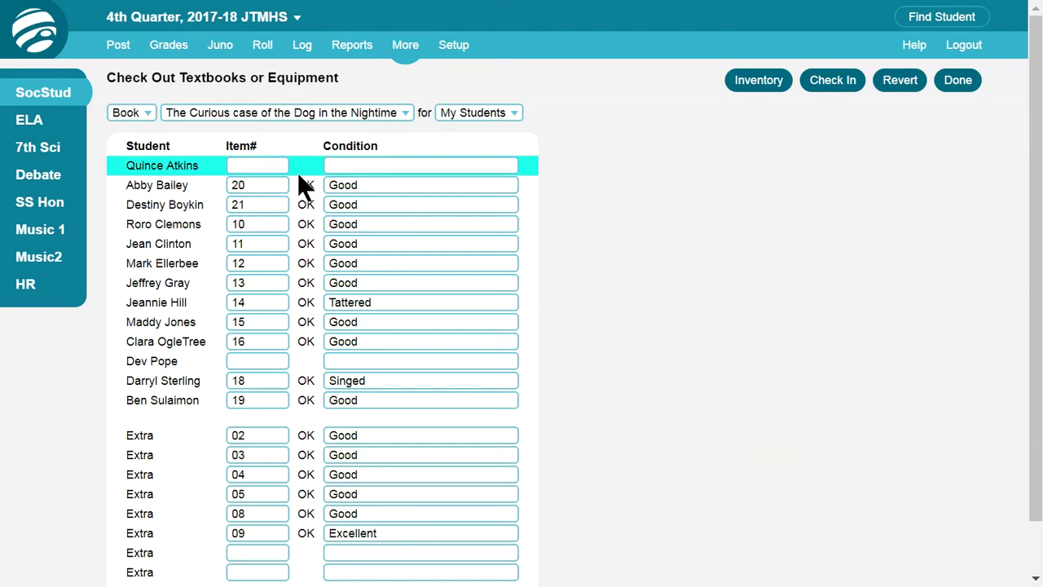
text(17)
click(384, 165)
Step: Try item number 17a for the first listed student and restore it to 17
click(261, 166)
text(a)
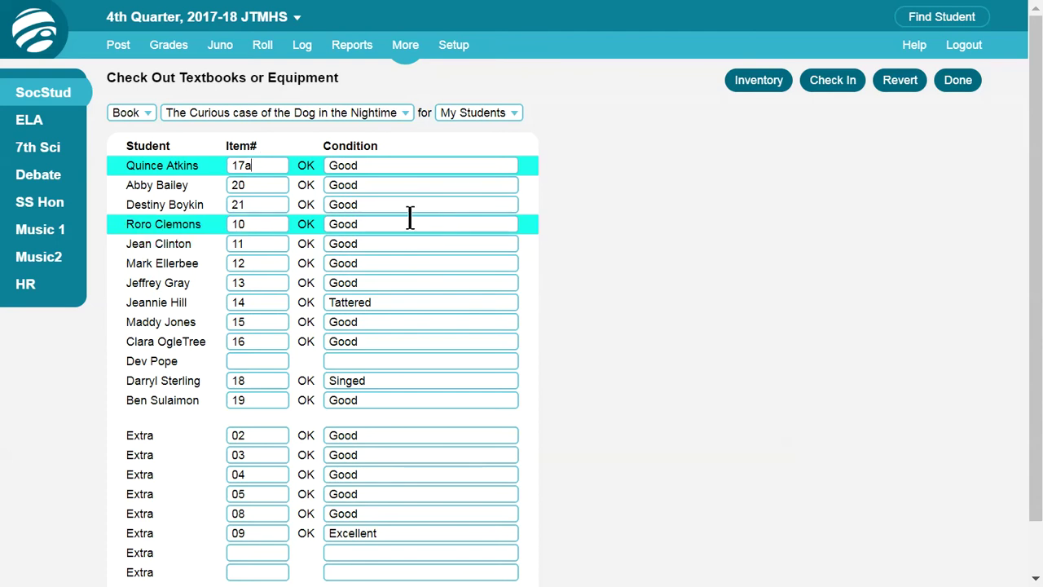
click(364, 224)
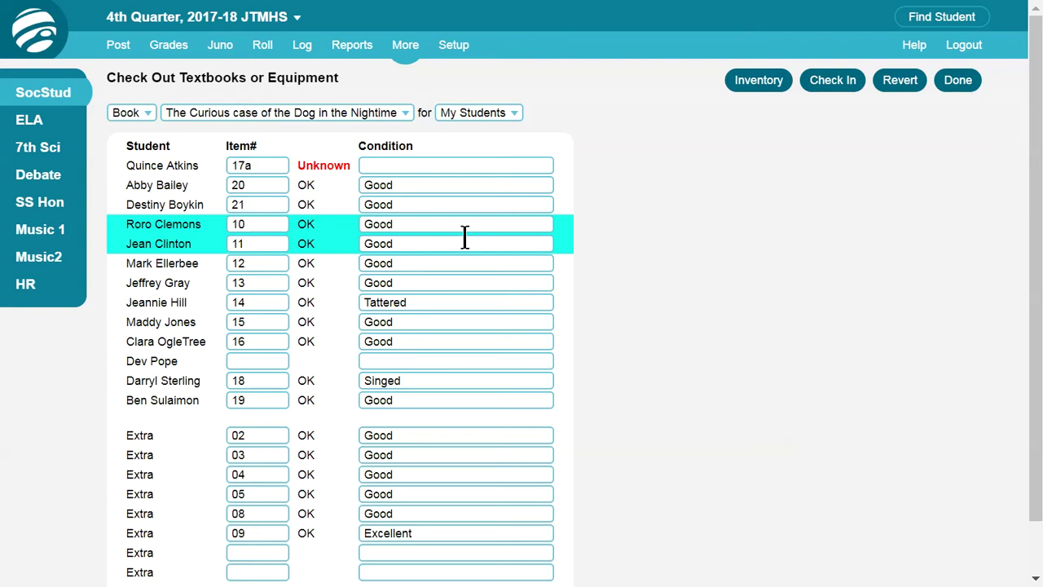
click(261, 165)
key(BackSpace)
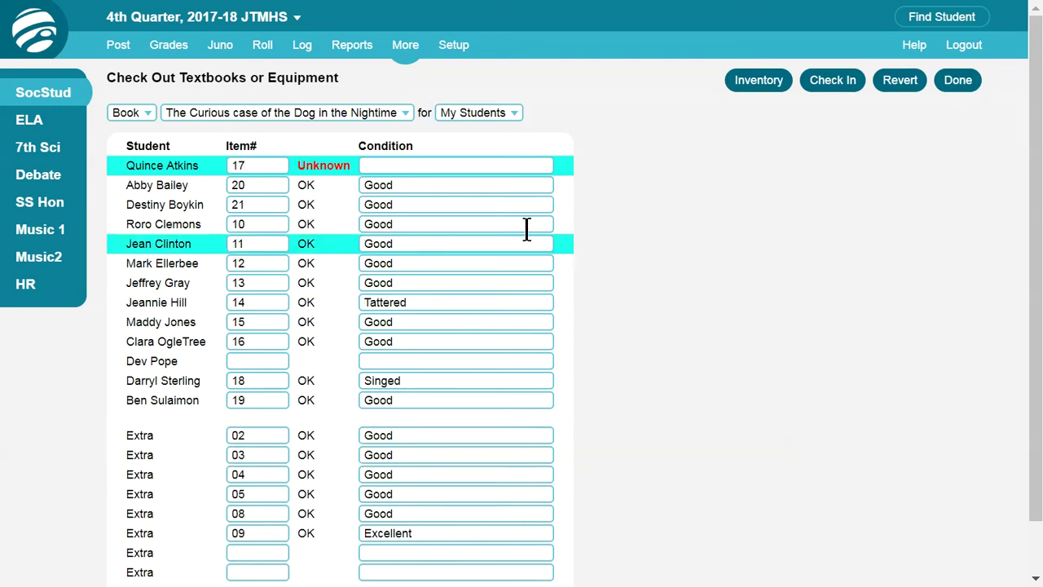
Step: Switch the check-out from My Students to Me and check out copy #07
click(515, 112)
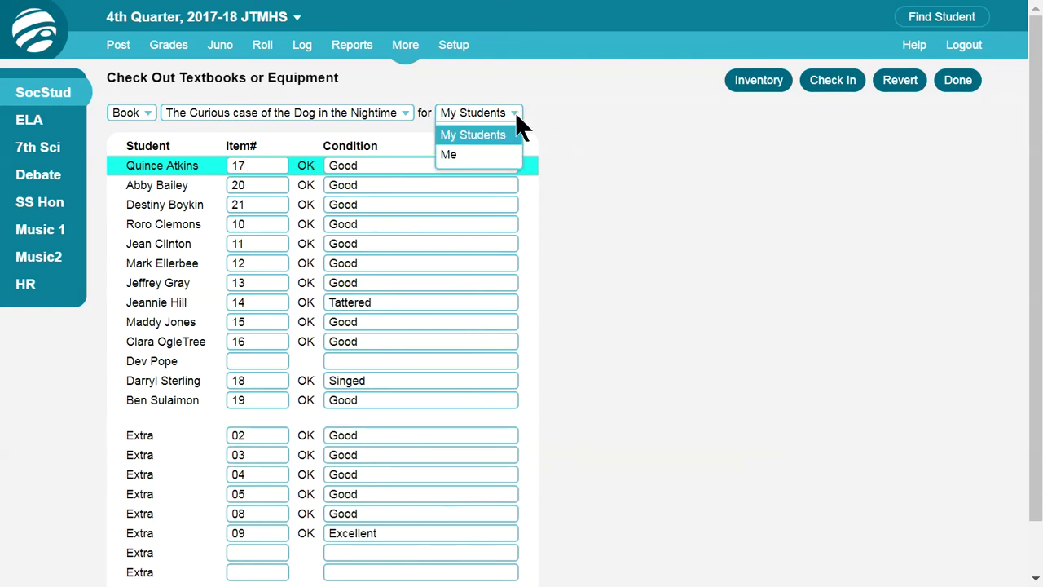
click(474, 156)
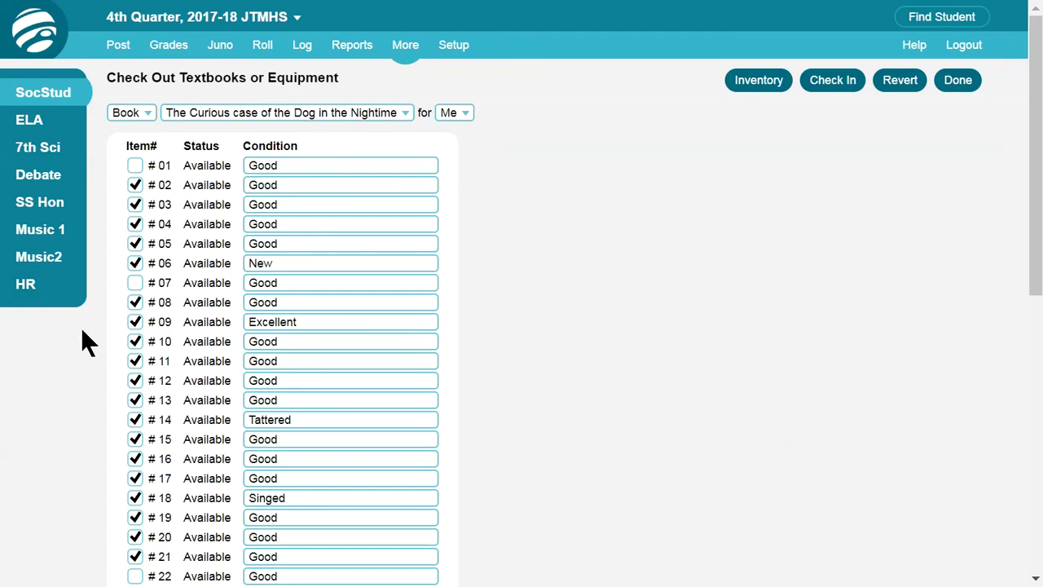
click(135, 282)
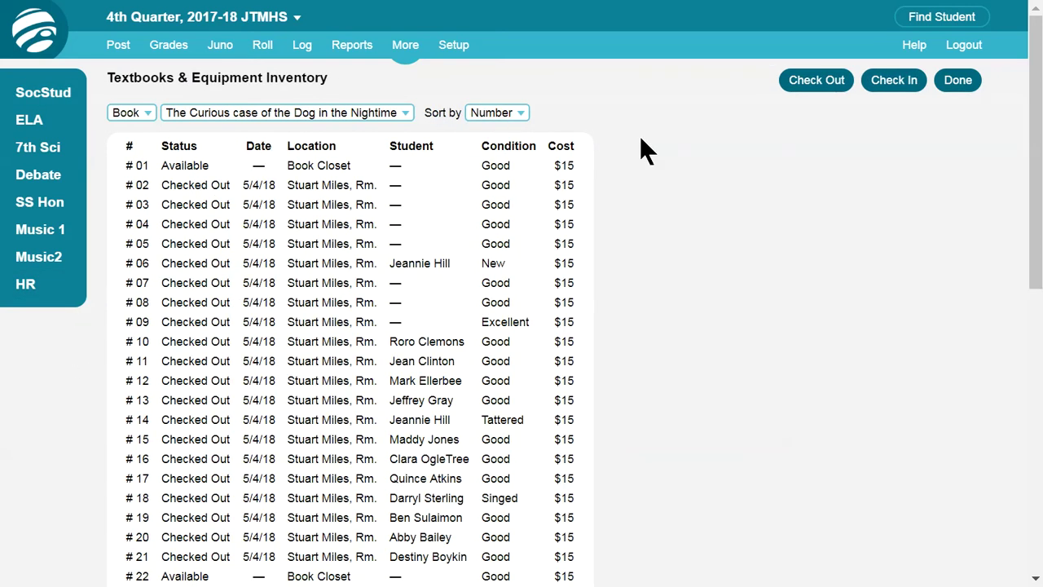
Step: Reopen the Textbooks & Equipment inventory and go to its check-in list
click(405, 49)
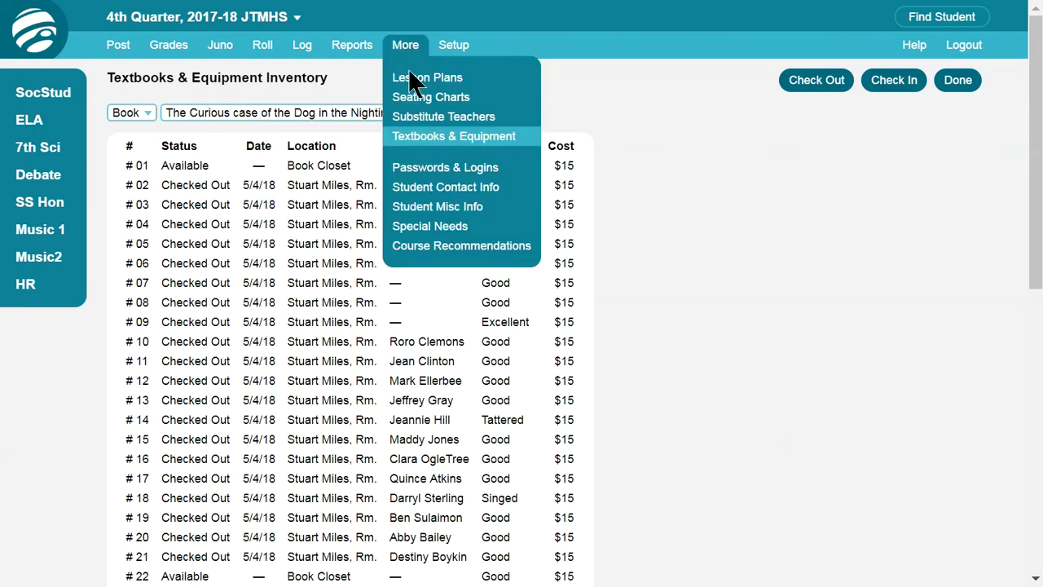
click(418, 136)
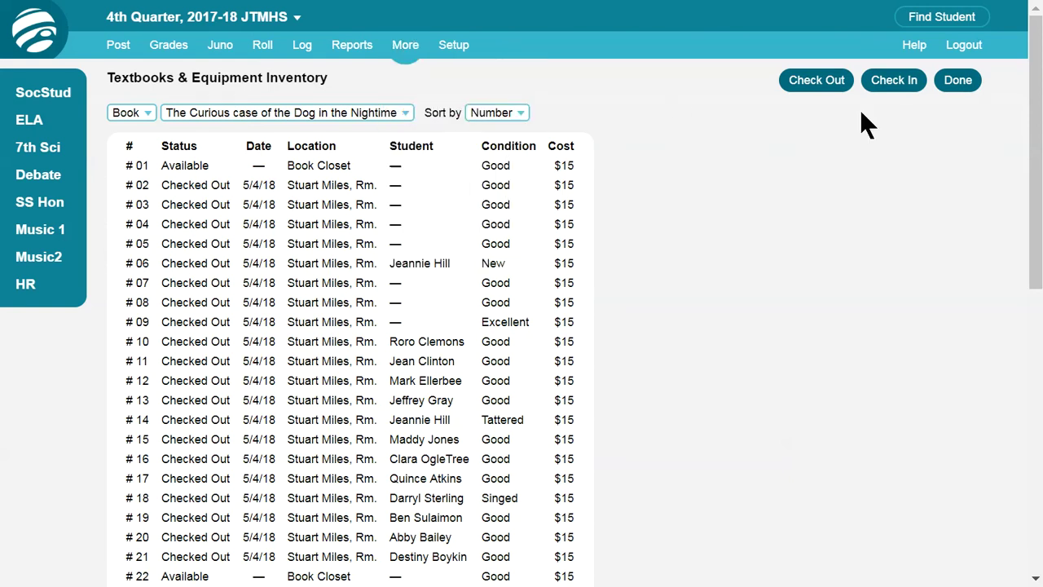
click(894, 80)
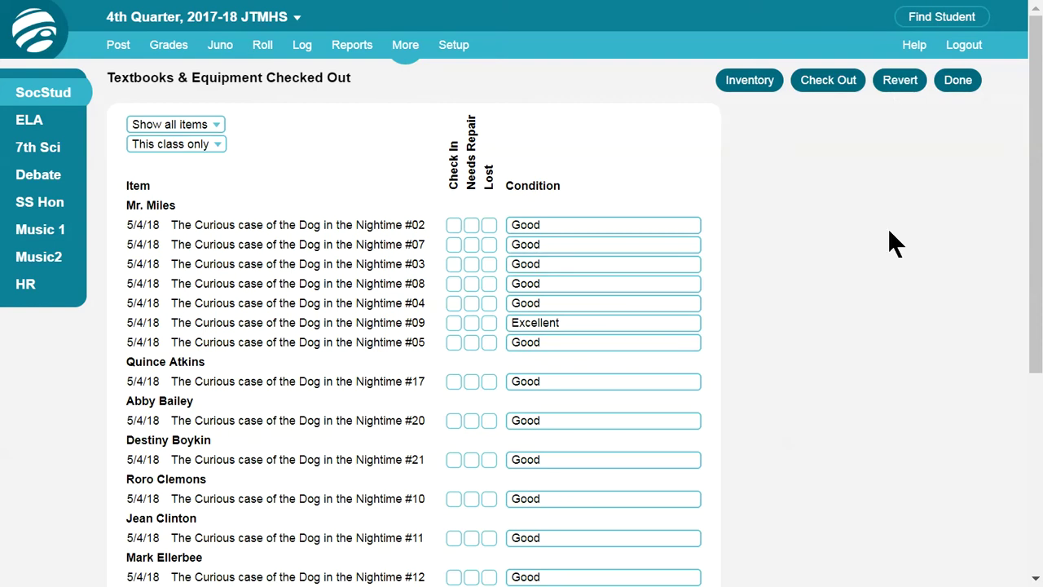
click(218, 129)
click(217, 125)
click(216, 151)
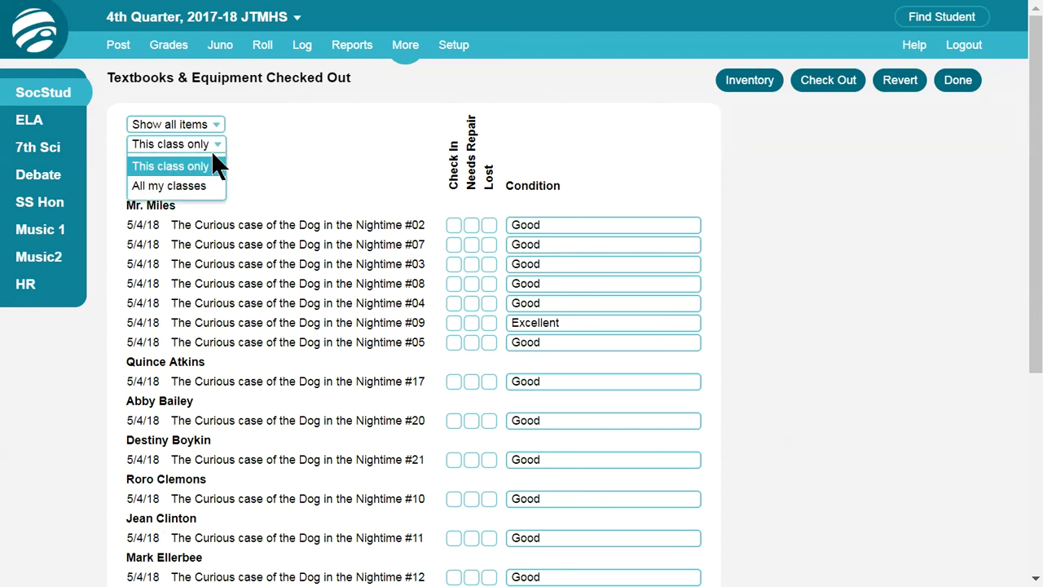
click(219, 147)
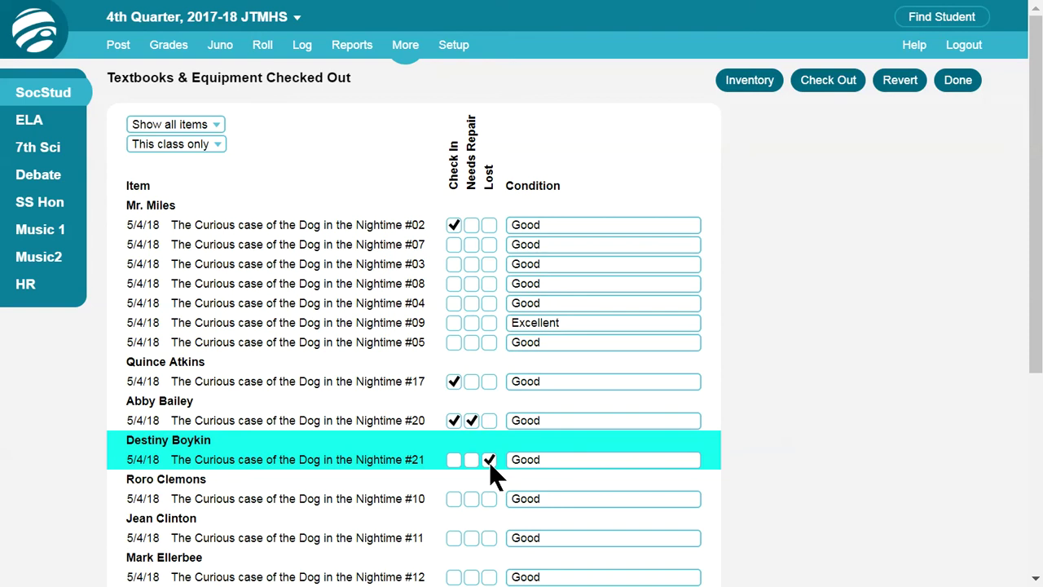
Step: Mark copy #10 of The Curious case of the Dog in the Nightime as lost and checked in
click(489, 495)
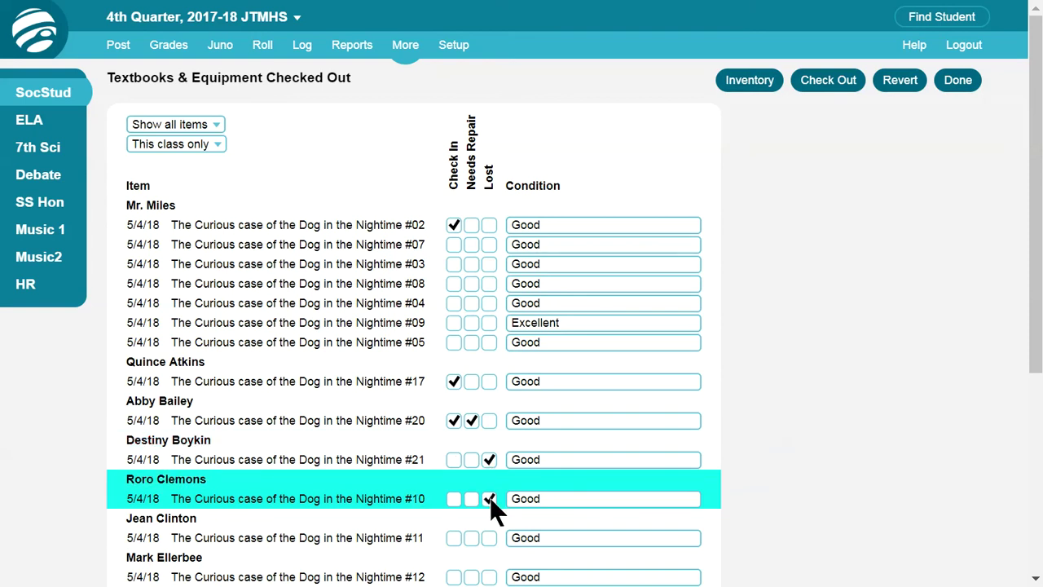
click(453, 501)
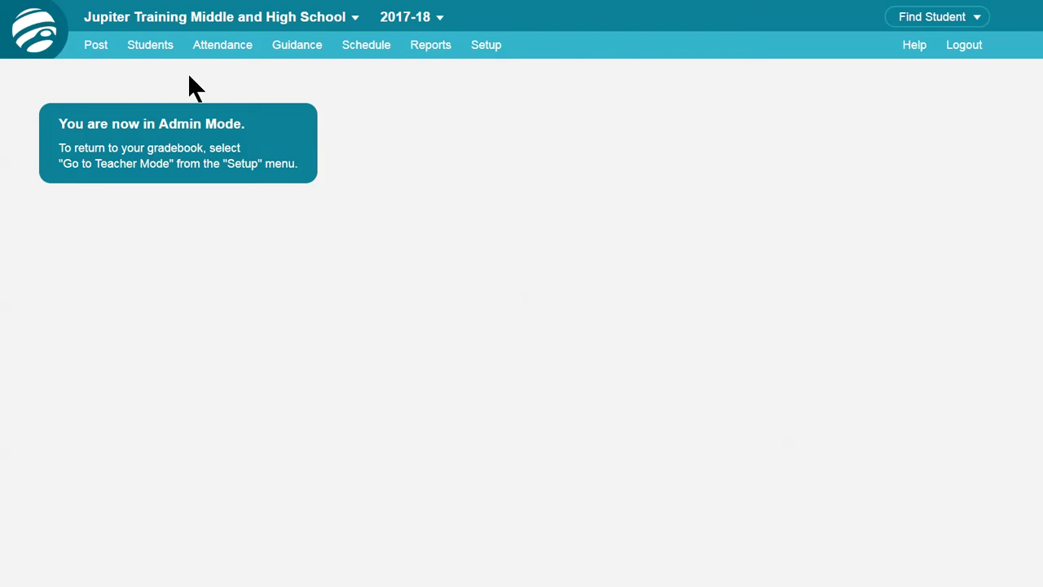
Step: Open the Textbooks & Equipment inventory in Admin Mode and start a new book entry
click(167, 44)
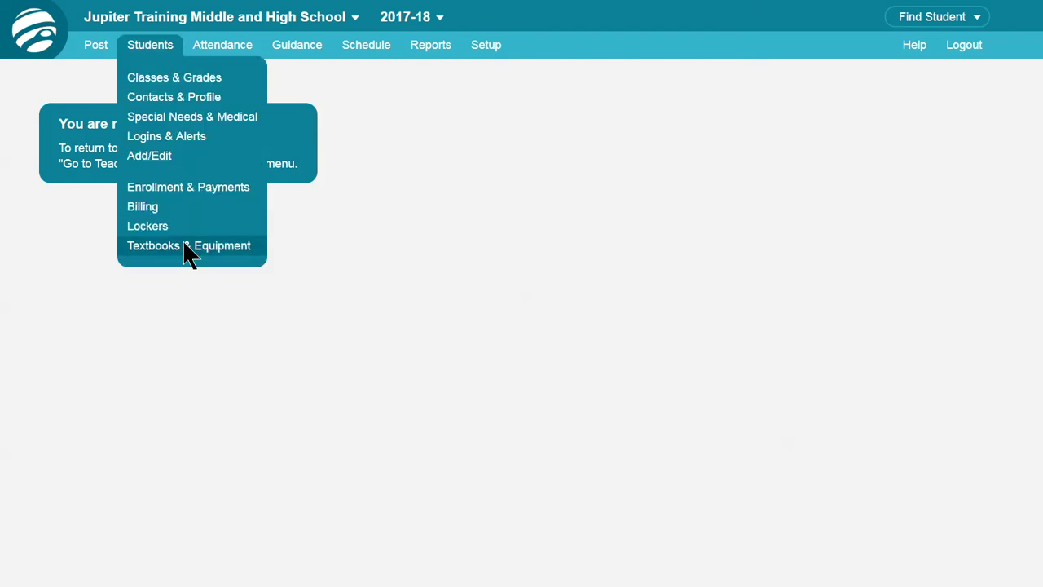
click(498, 47)
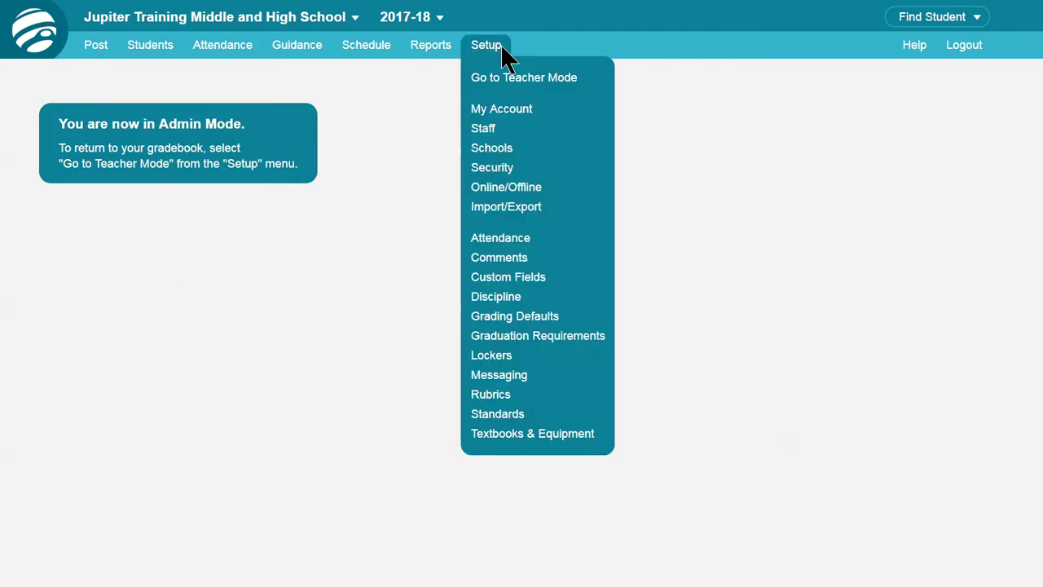
click(553, 433)
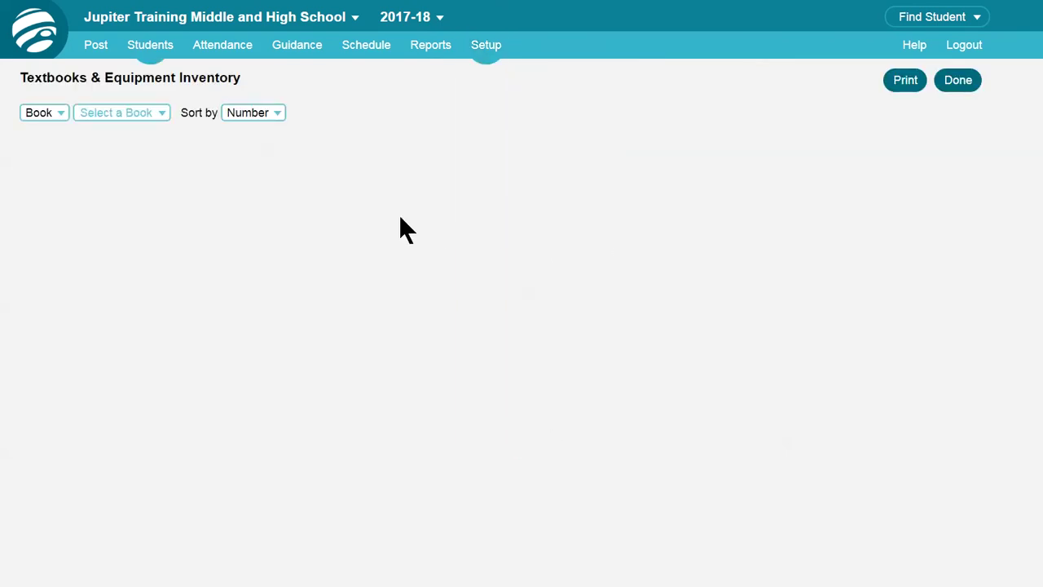
click(161, 113)
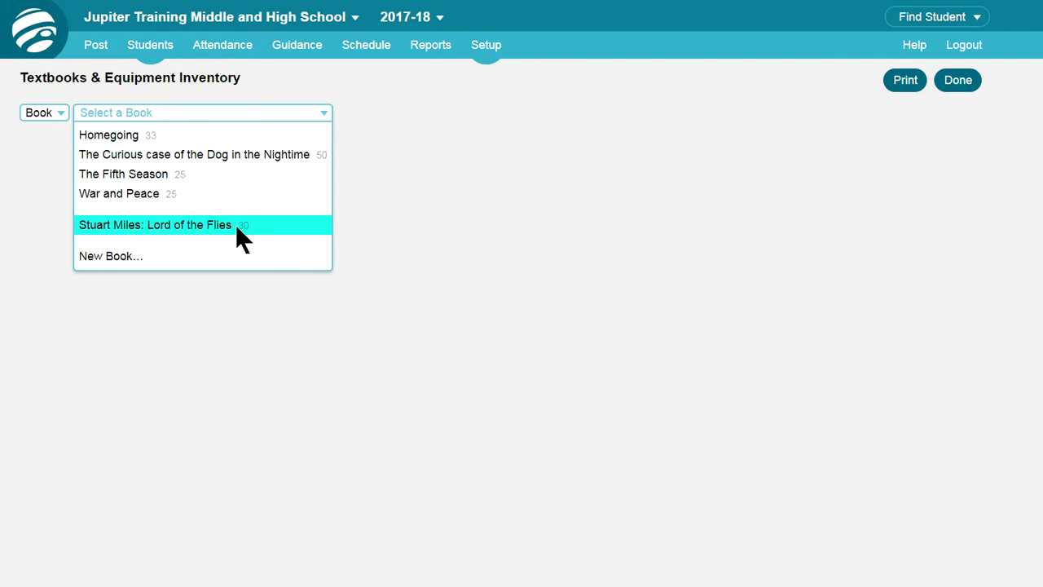
click(181, 269)
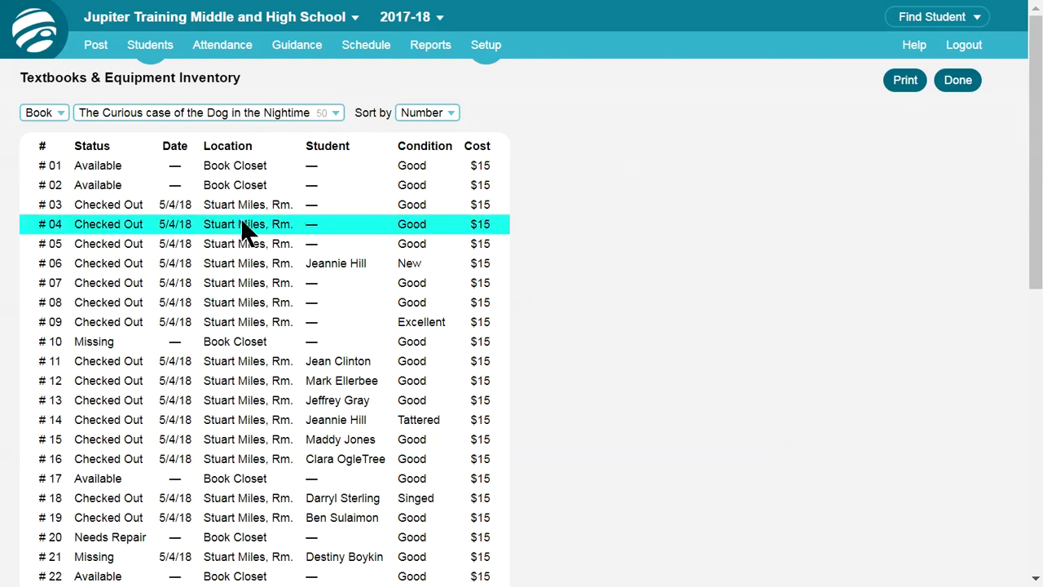
Step: Open copy #06 for editing, switch to all 50 copies and try to check in all 16 checked-out books
click(191, 259)
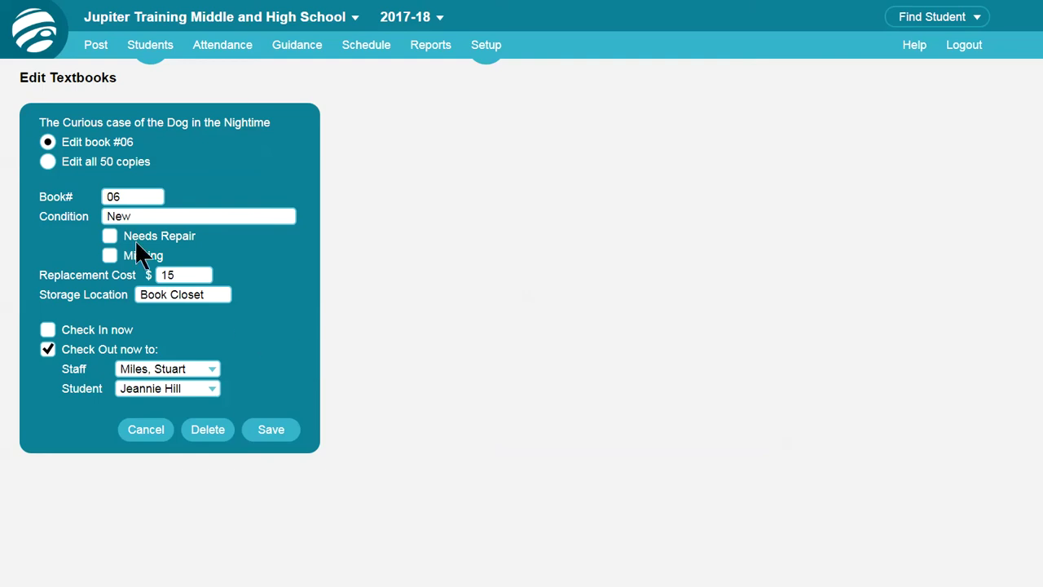
click(47, 163)
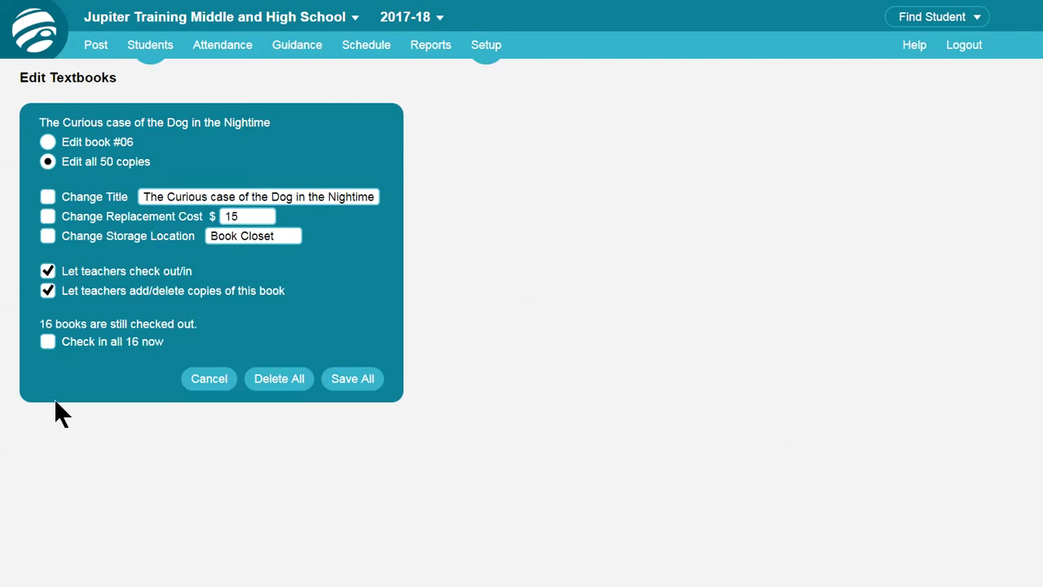
click(48, 342)
click(352, 378)
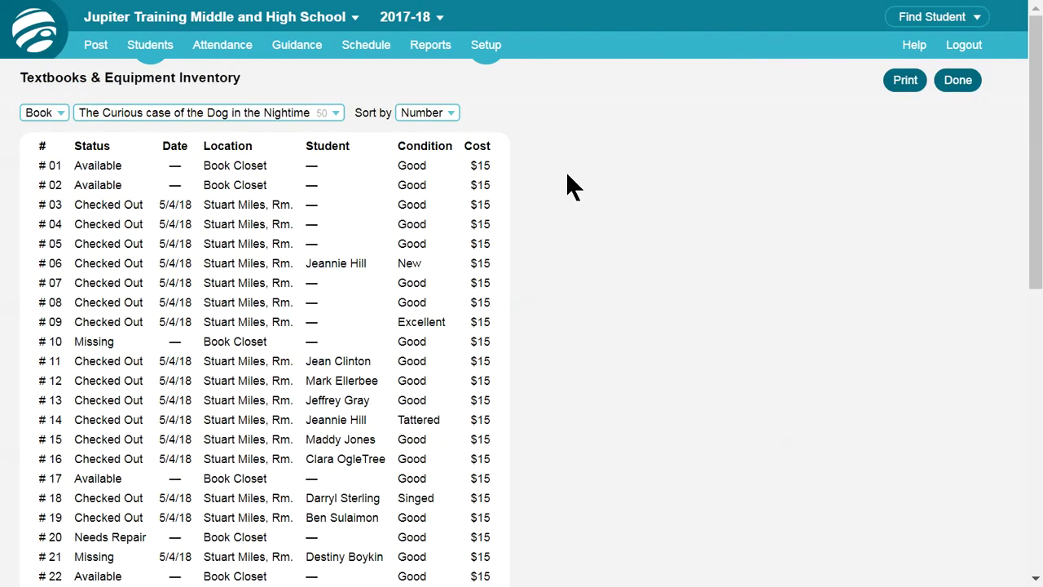
Step: Open the Textbooks & Equipment report and list checked-out items for students of all grade levels
click(436, 46)
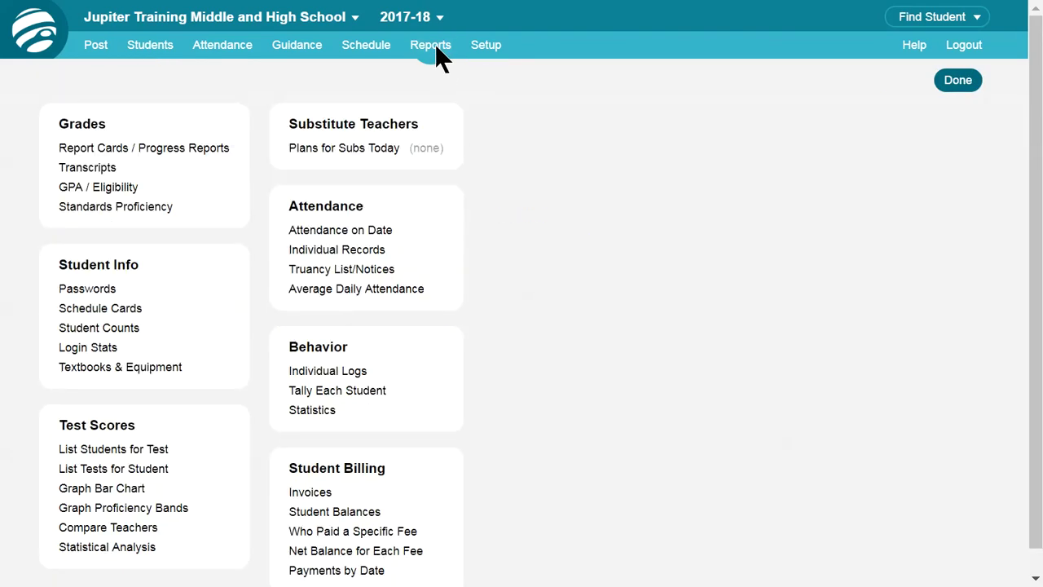
click(163, 377)
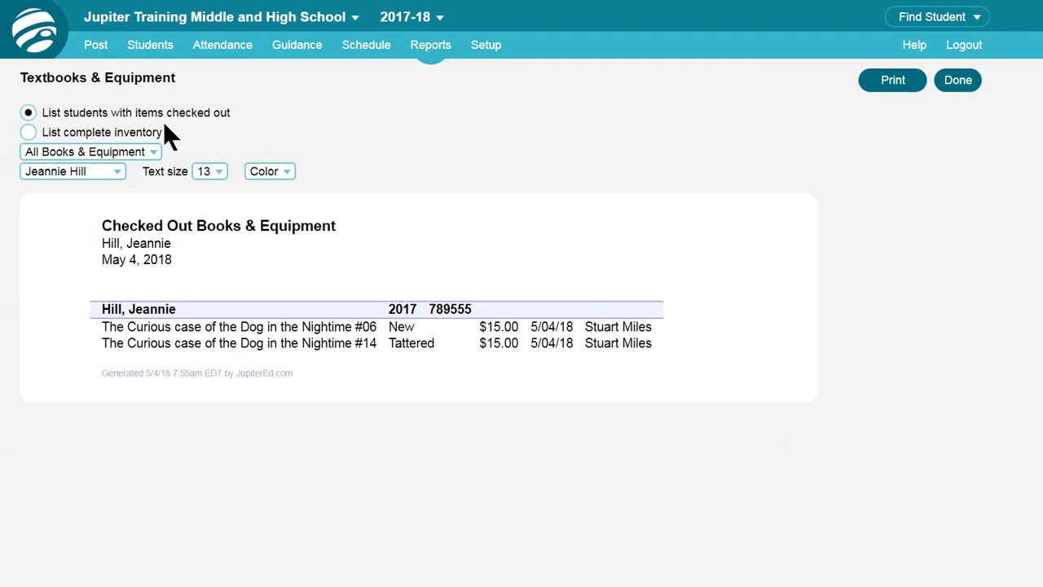
click(118, 178)
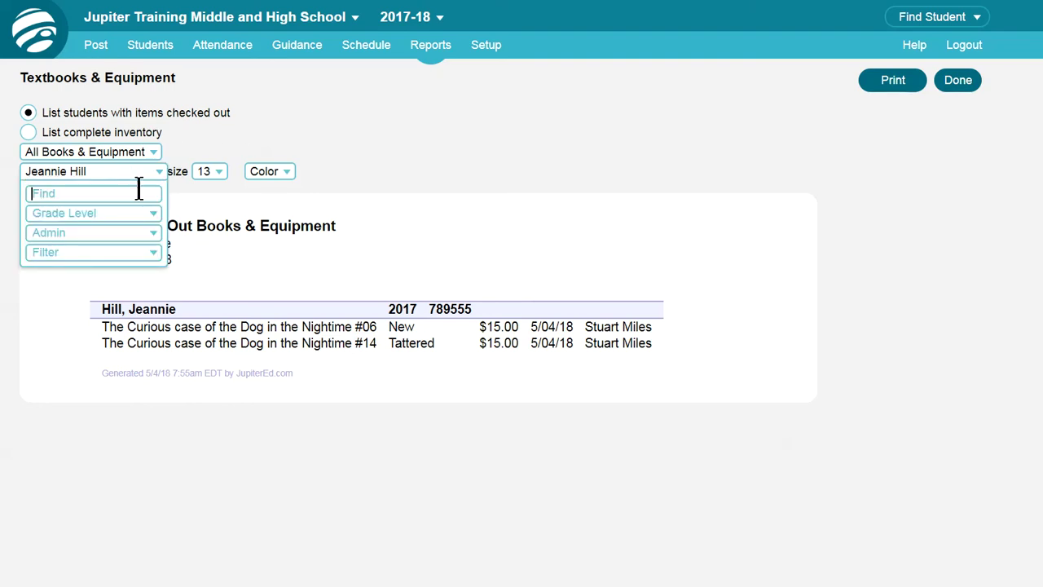
click(150, 215)
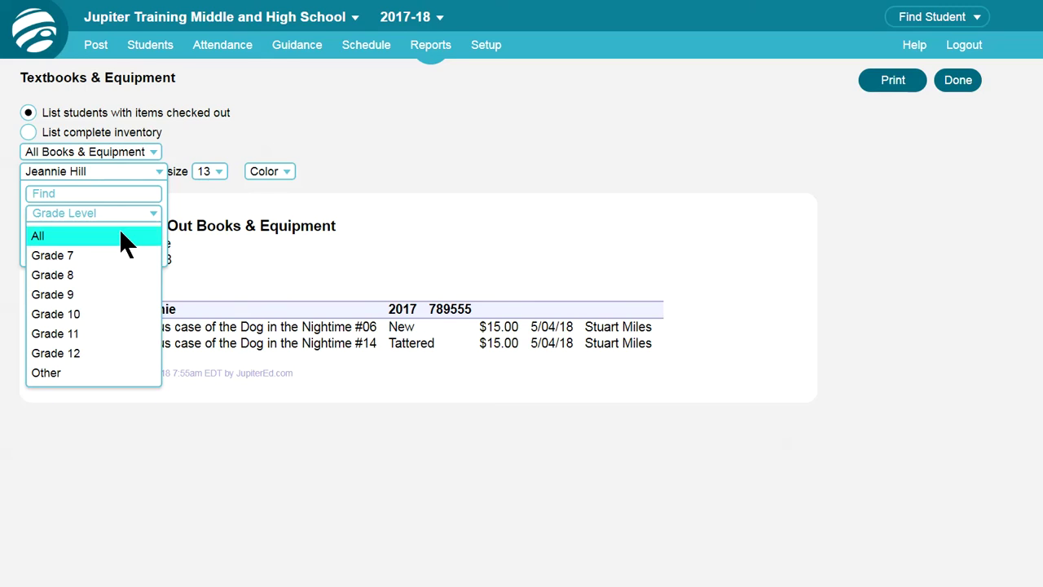
click(128, 234)
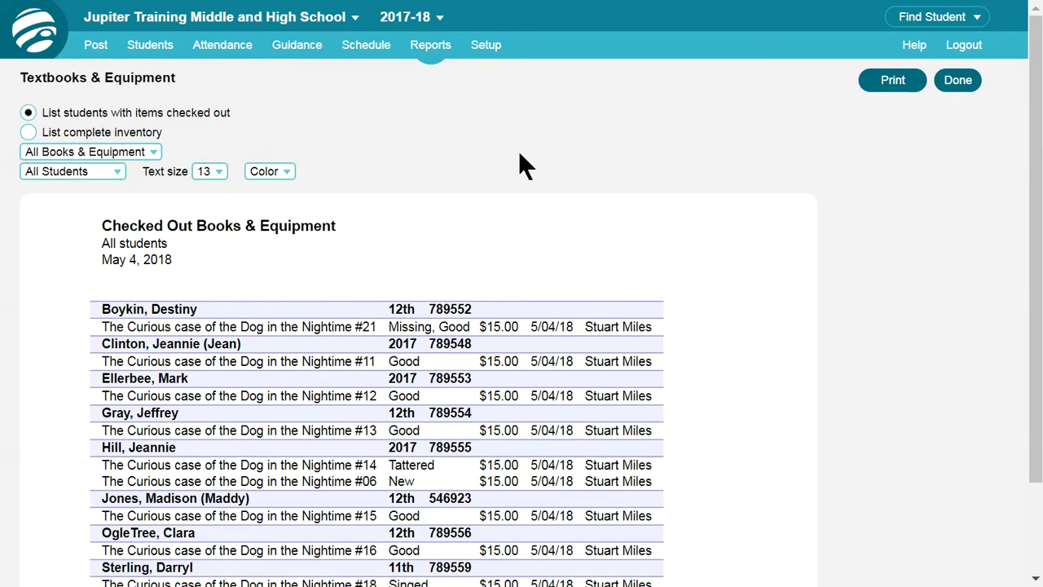
Step: Switch the report to the complete inventory and open its choice of books and equipment
click(28, 132)
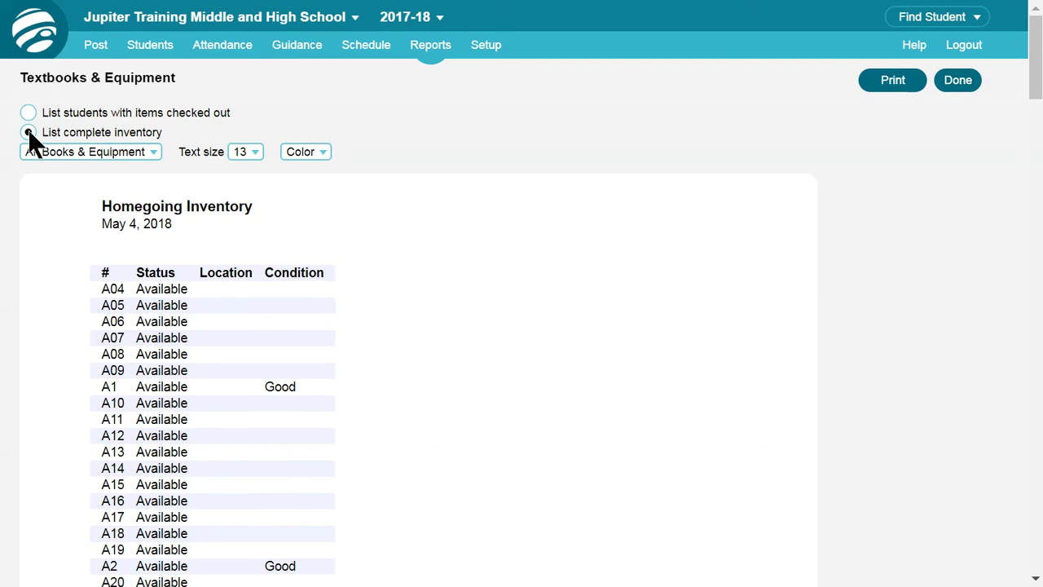
click(153, 154)
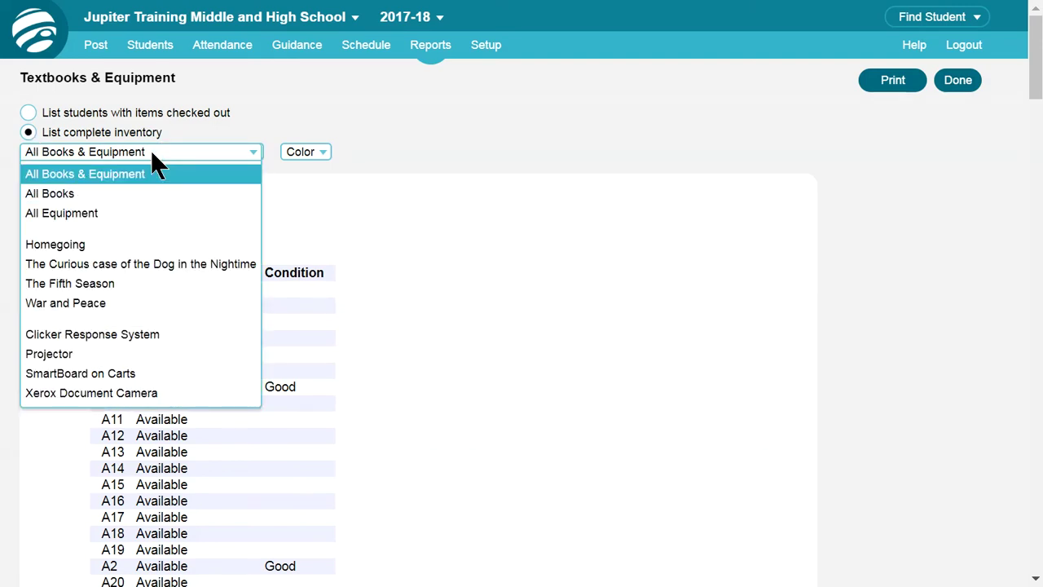